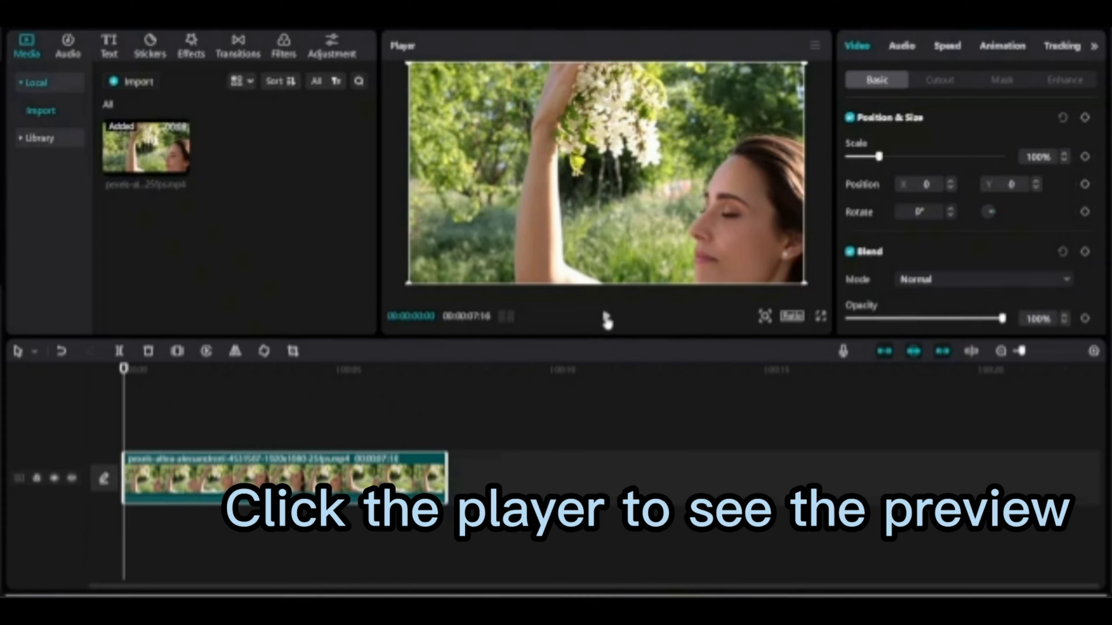
Play the clip in the fullscreen preview, exit it, and return the playhead to the start.
left_click(605, 317)
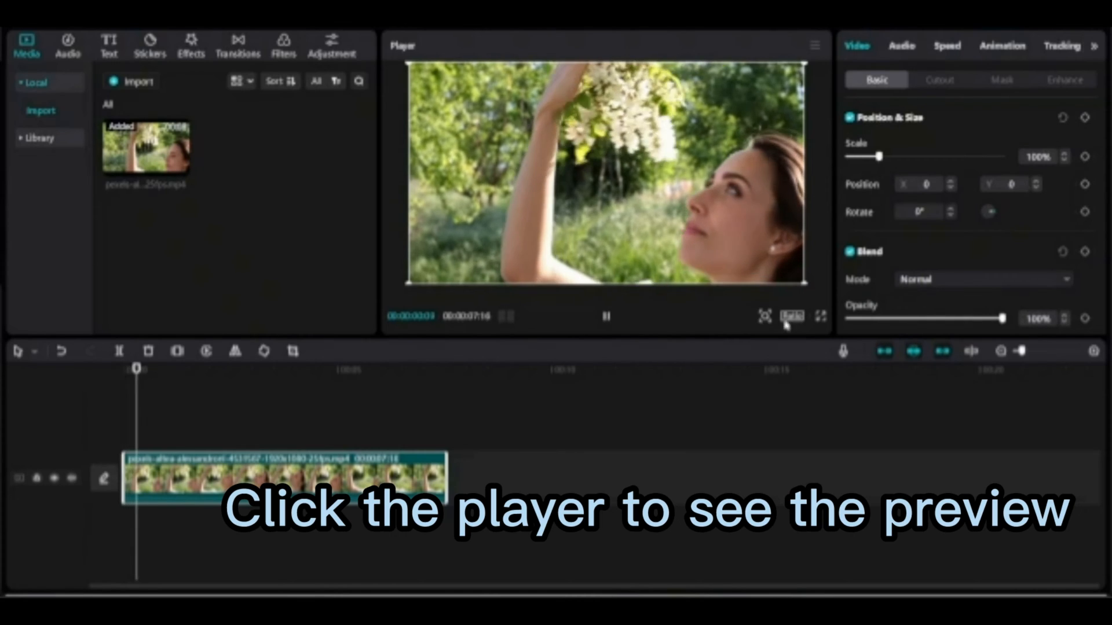
left_click(821, 316)
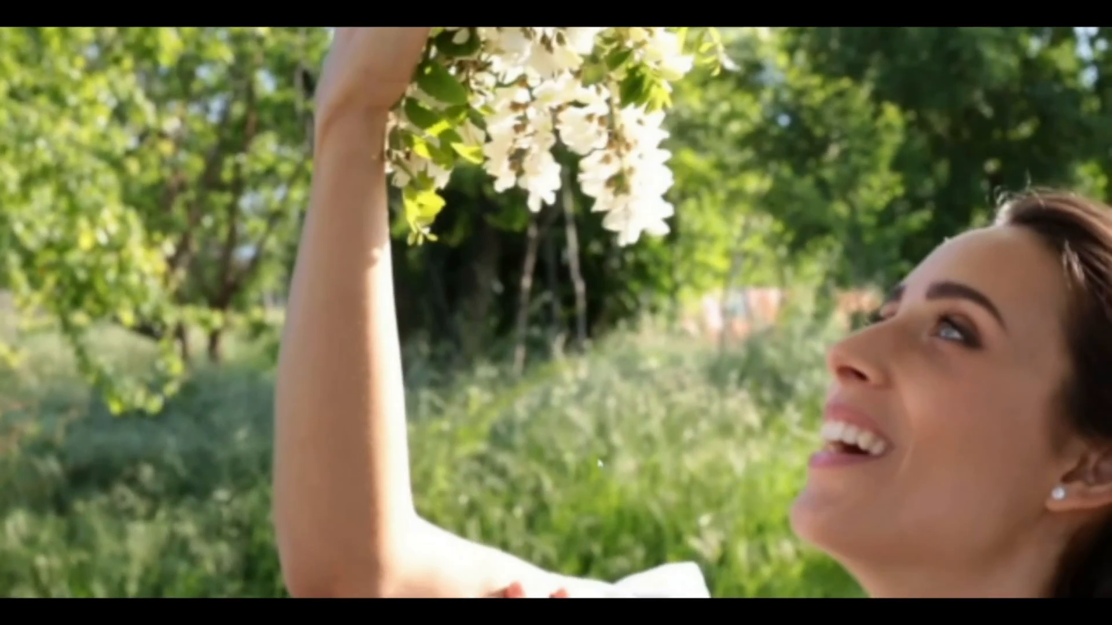
left_click(741, 569)
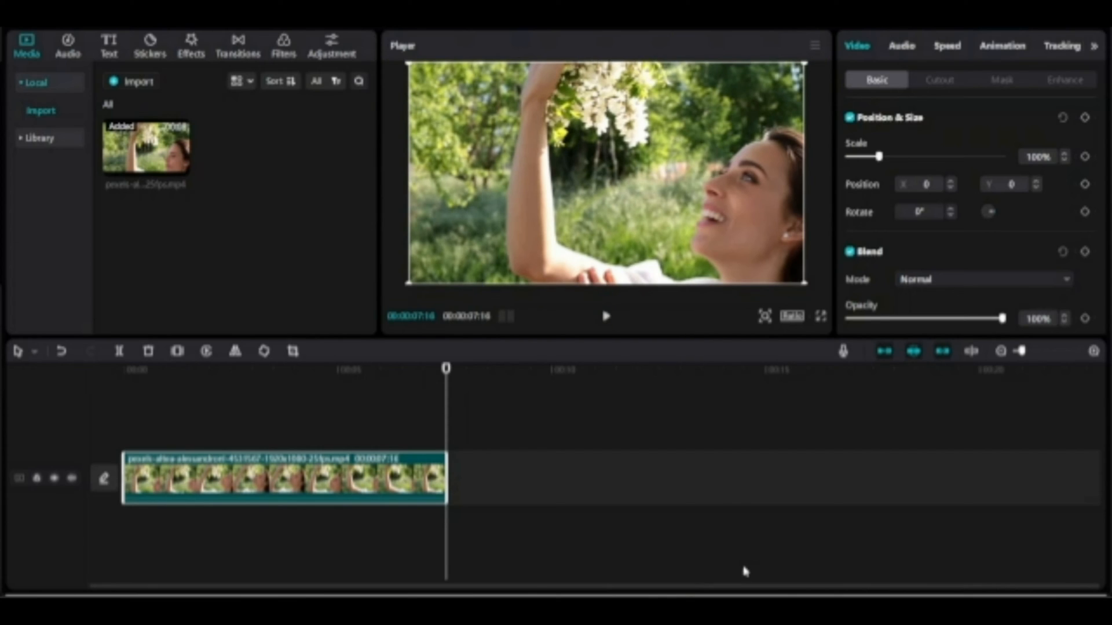
left_click_drag(446, 369, 124, 368)
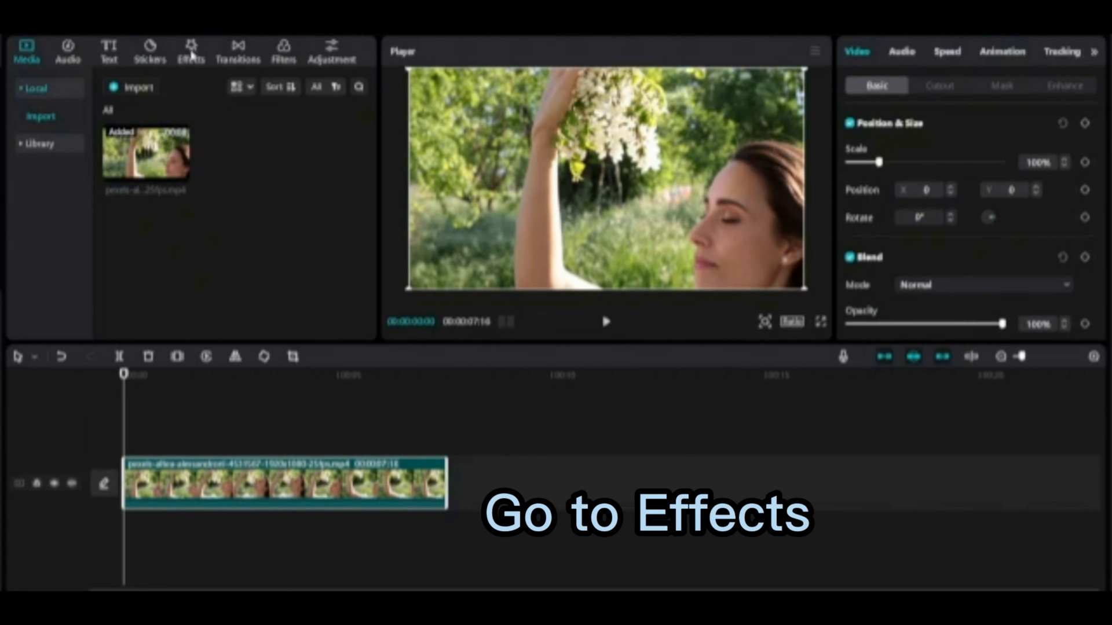
Add the Blur effect from the Lens video effects to the timeline.
left_click(192, 54)
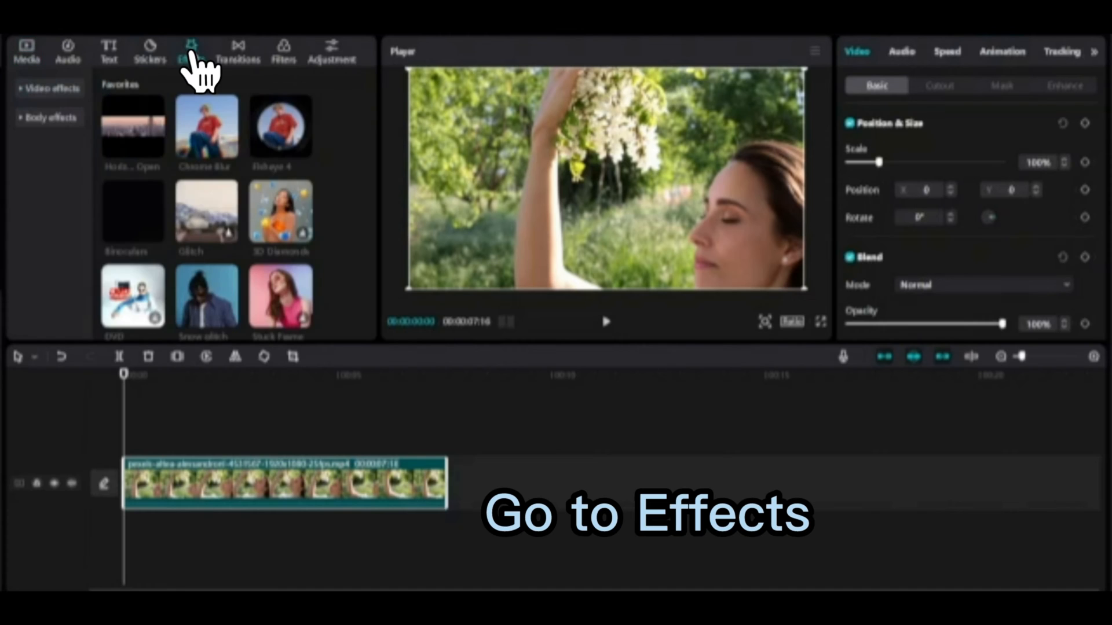
left_click(24, 90)
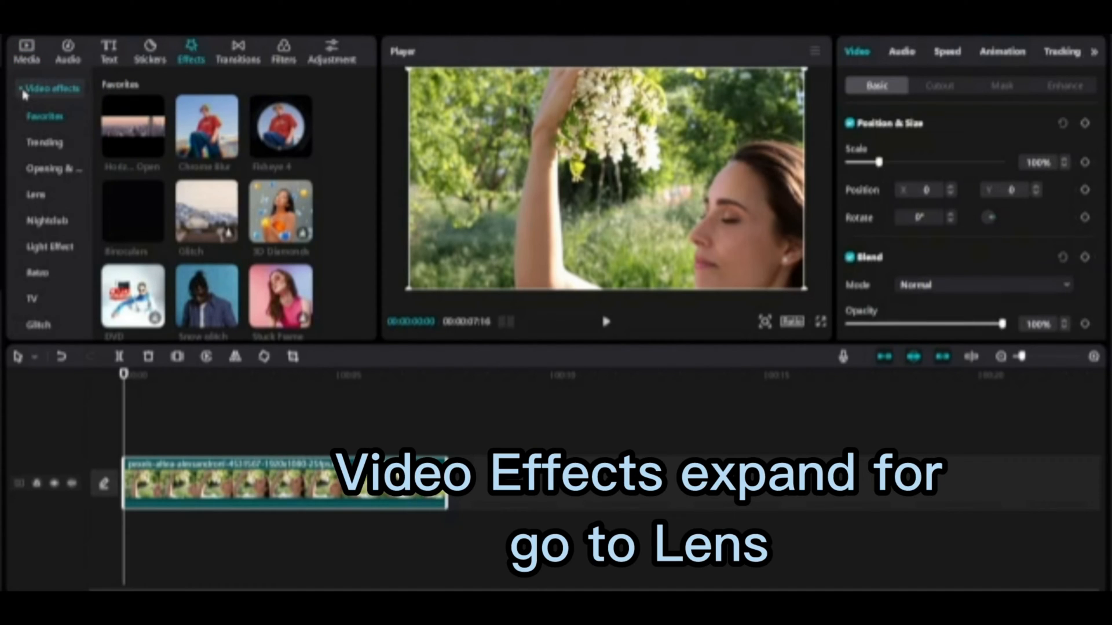
left_click(33, 195)
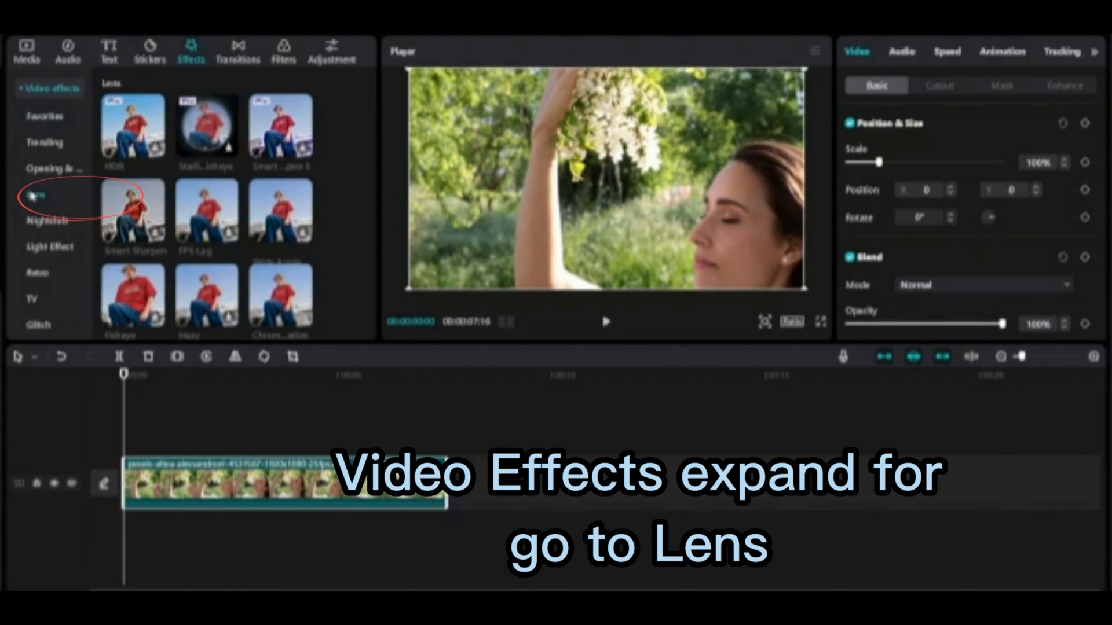
scroll(304, 264, "down", 2)
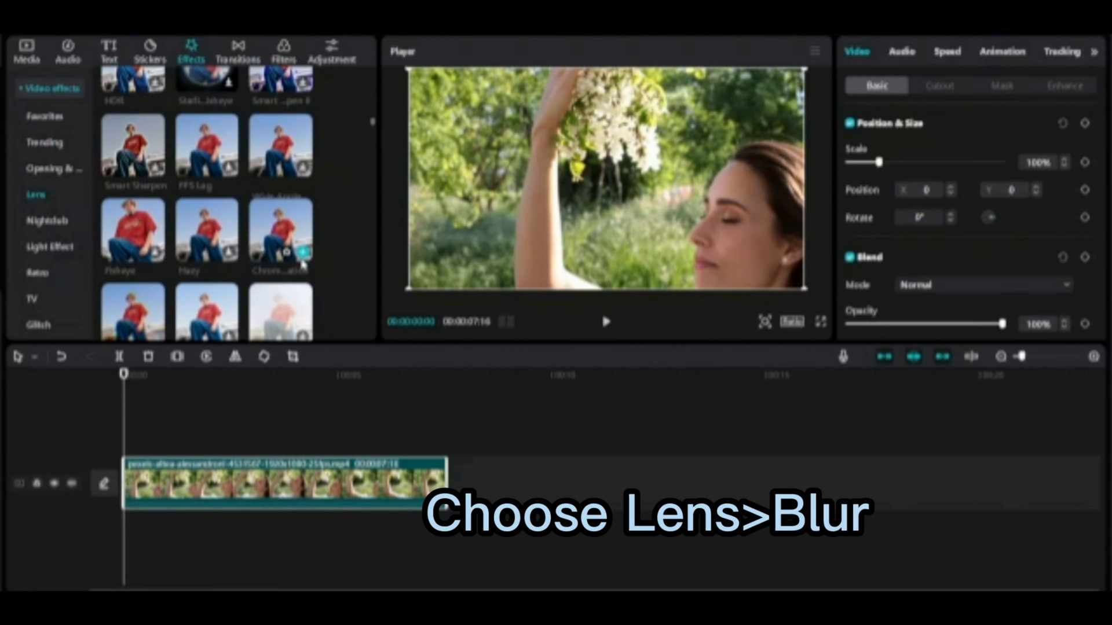
scroll(304, 264, "down", 2)
scroll(302, 264, "down", 1)
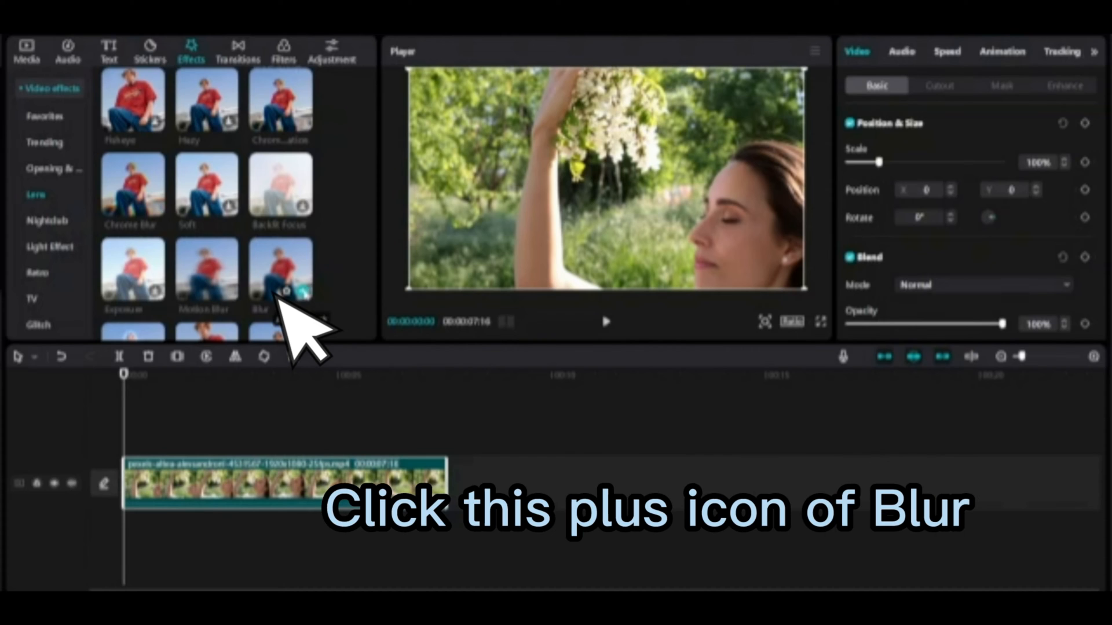
left_click(302, 292)
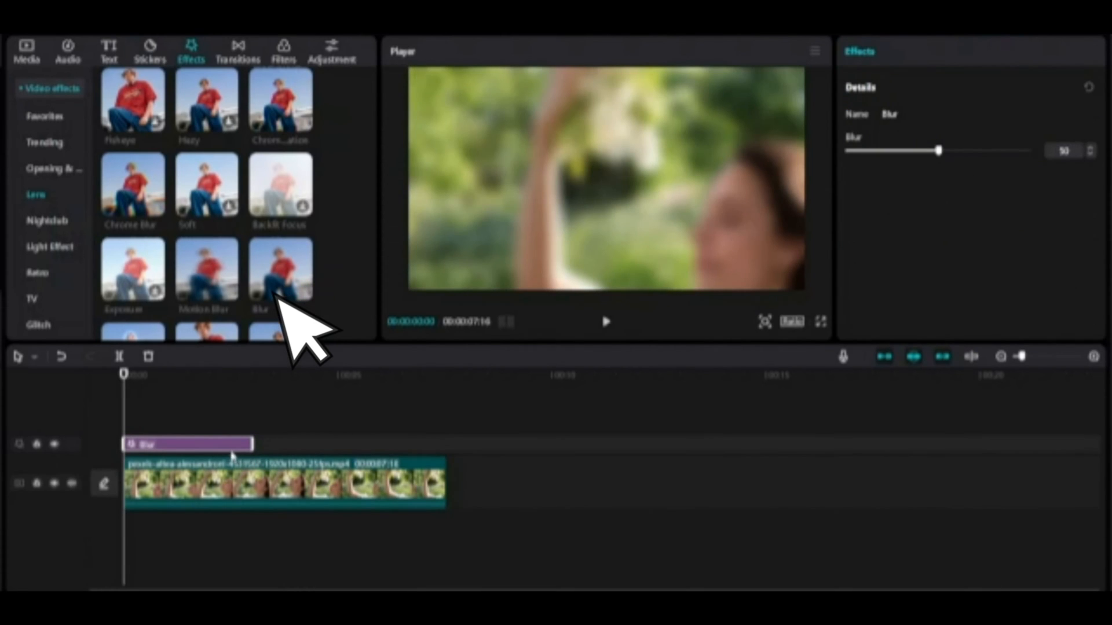
Extend the Blur effect to the video clip's full length and set its blur strength to 75.
left_click_drag(252, 444, 447, 444)
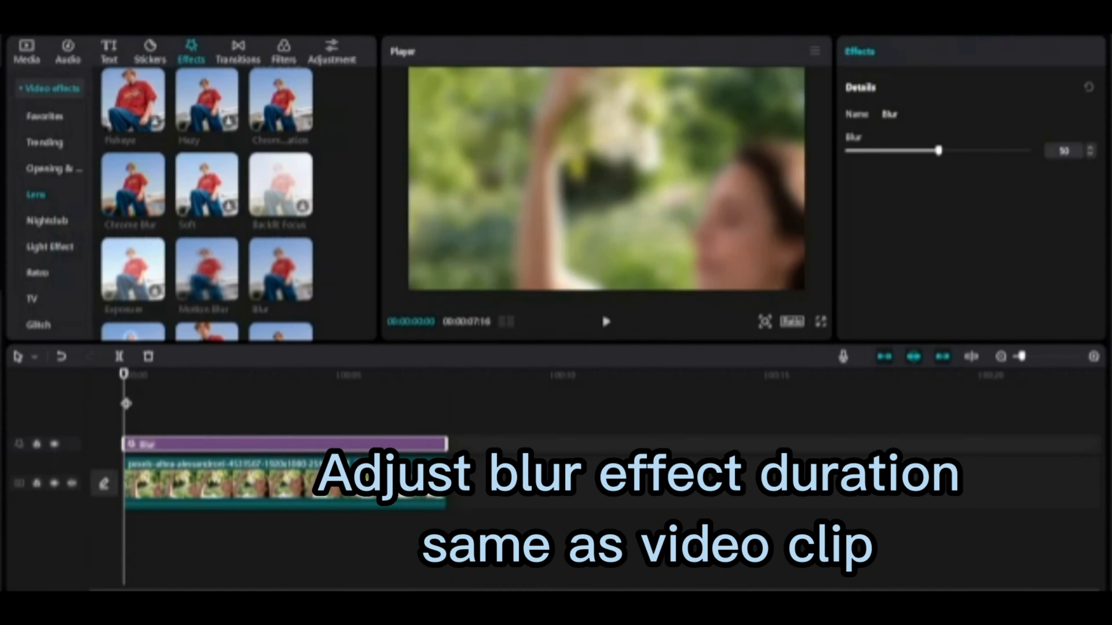
left_click_drag(939, 152, 985, 164)
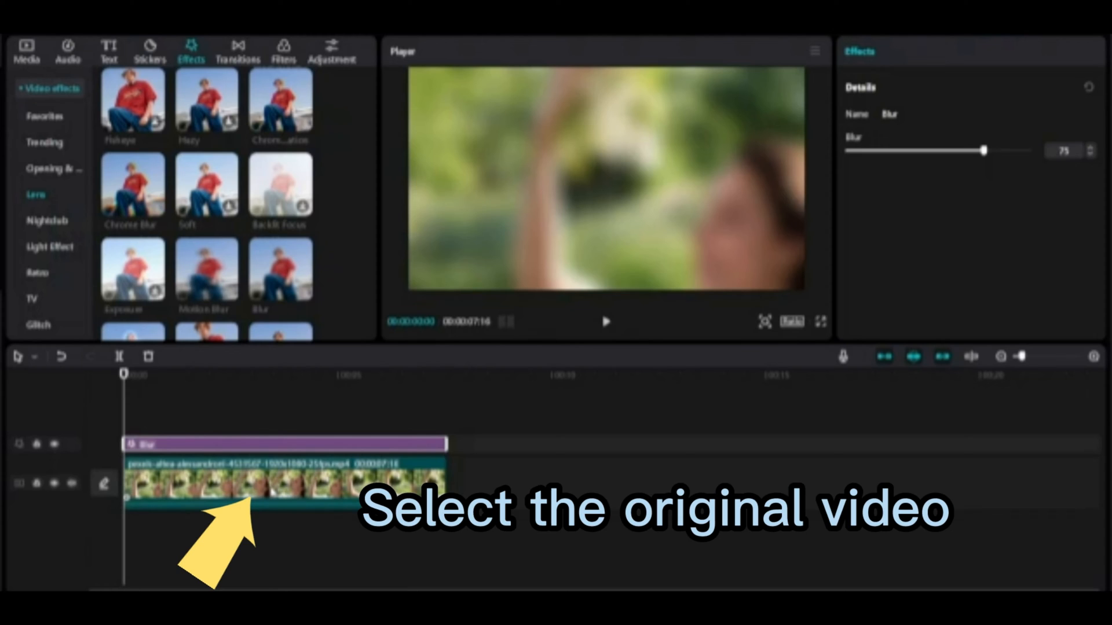
Select both the video clip and the Blur effect and combine them into a compound clip.
left_click(284, 496)
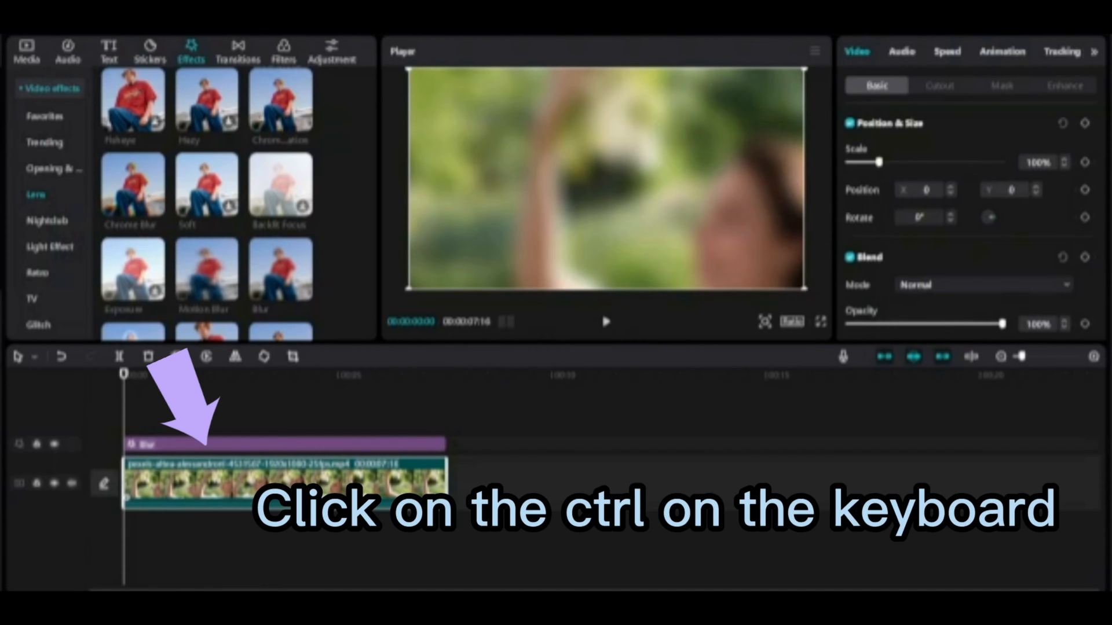
left_click(305, 448, "ctrl")
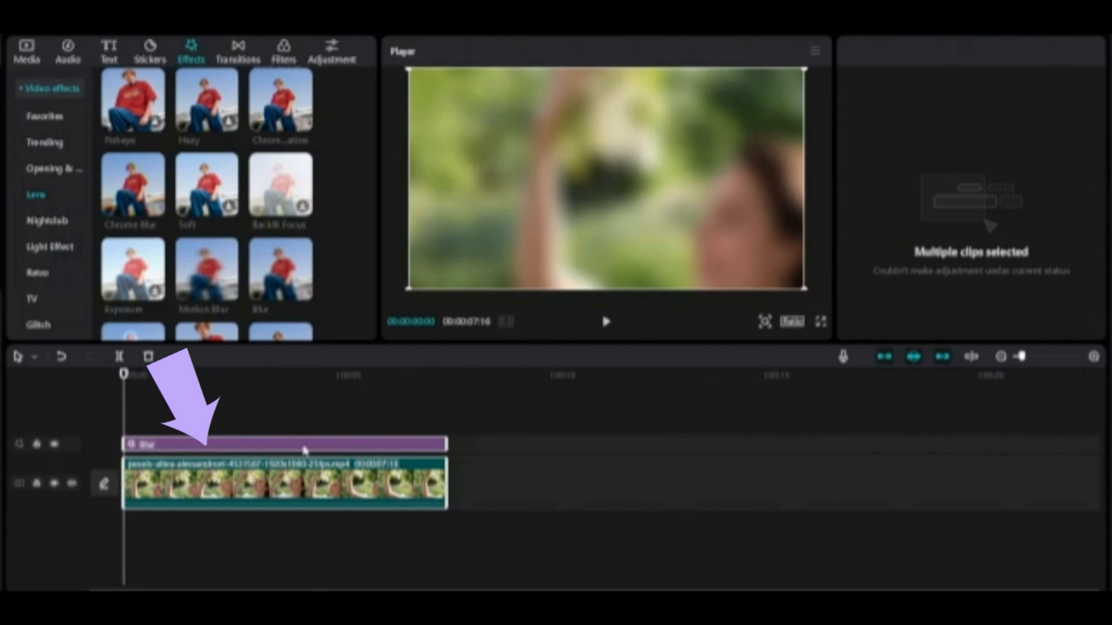
right_click(305, 449)
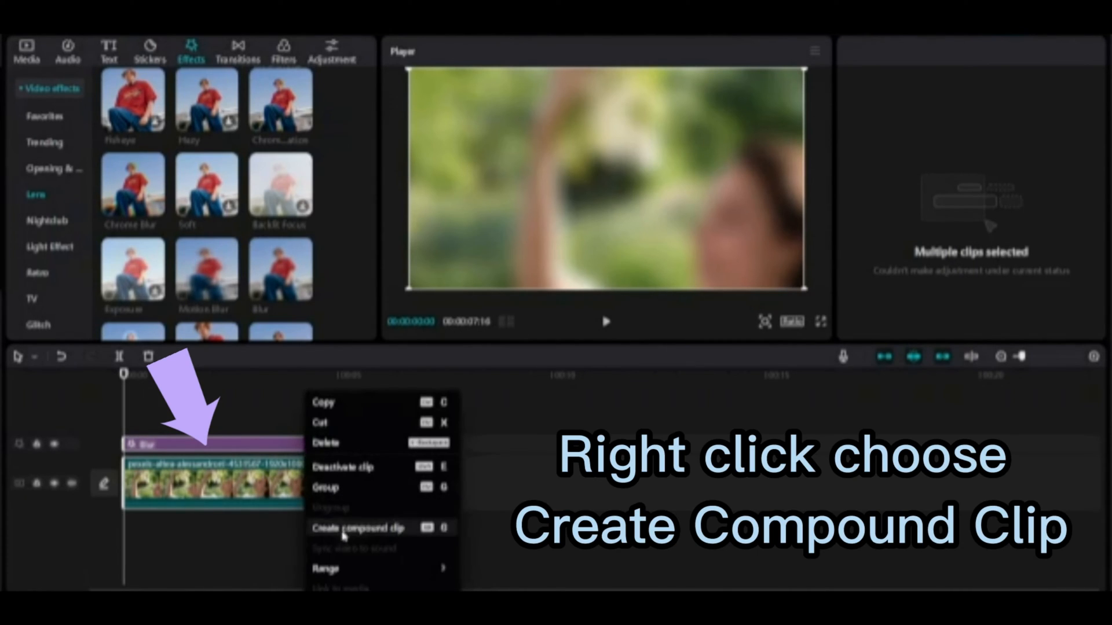
left_click(372, 528)
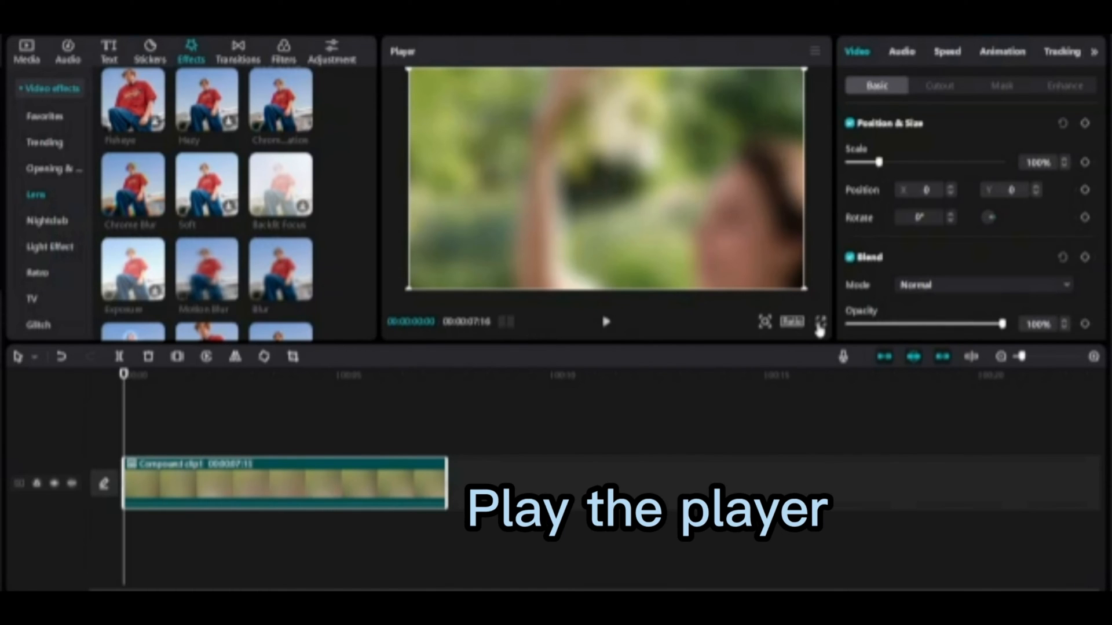
Play the blurred compound clip in the fullscreen preview and exit it.
left_click(604, 322)
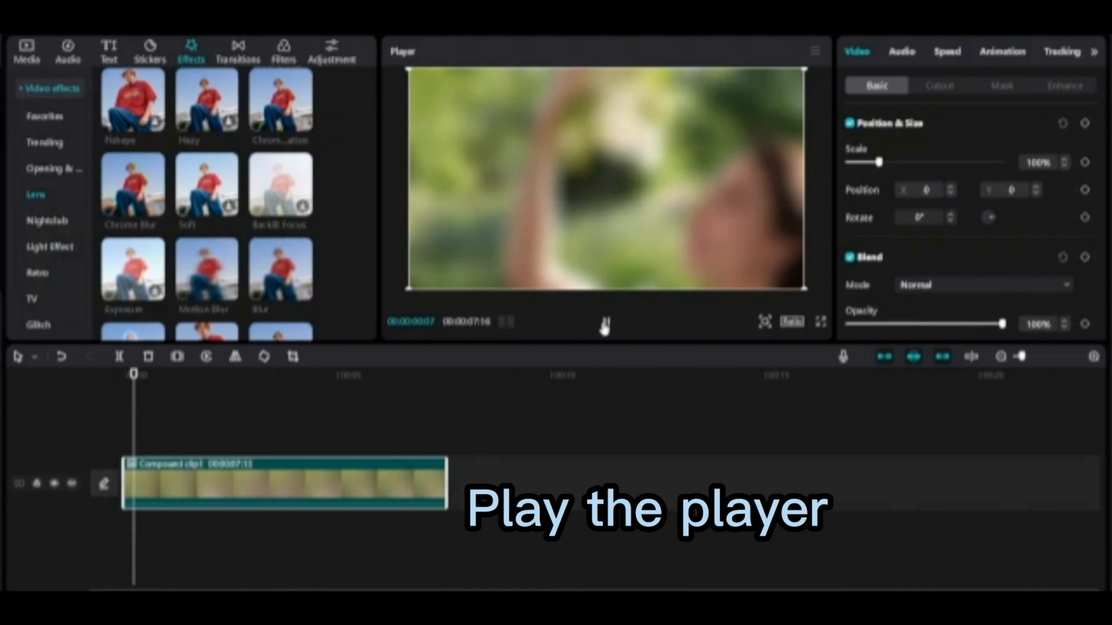
left_click(820, 324)
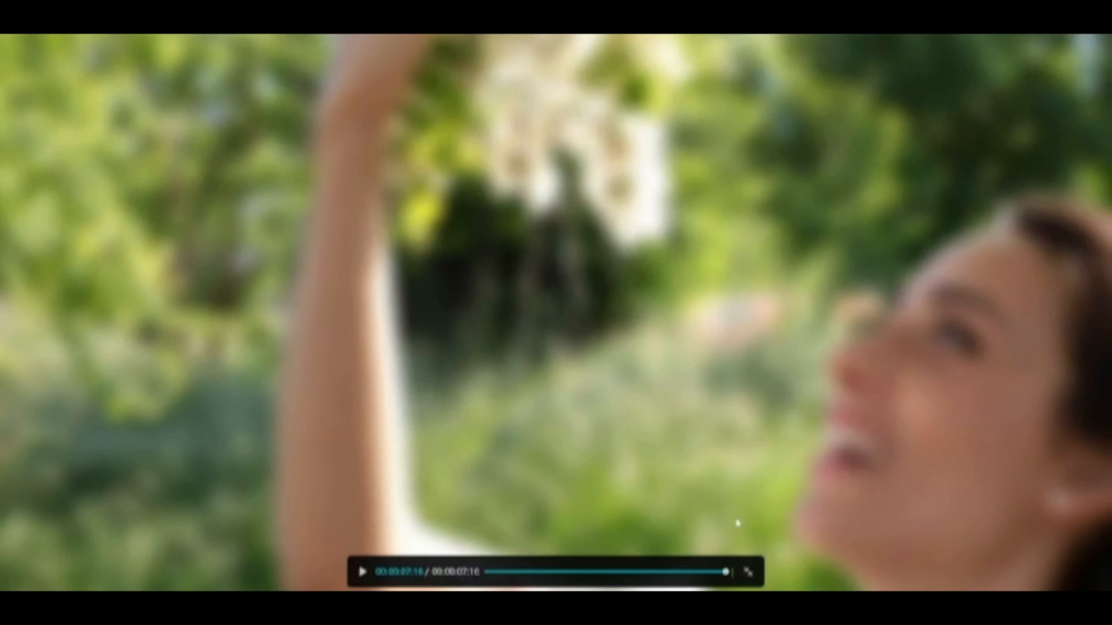
left_click(753, 573)
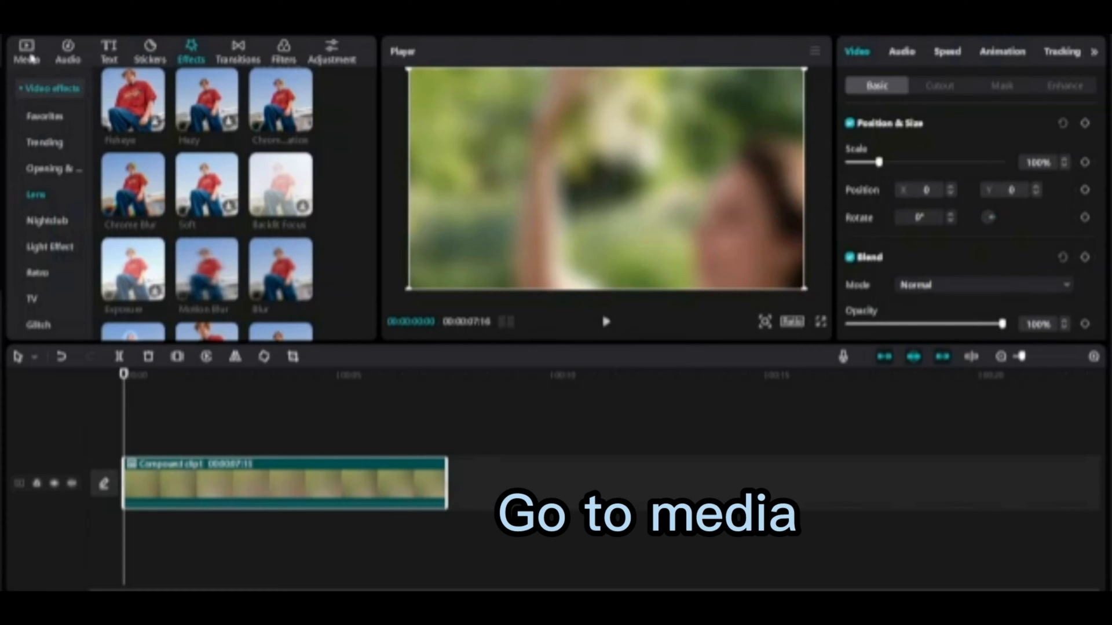
Add the original video from the media library onto a track above the compound clip, aligned to its start.
left_click(27, 54)
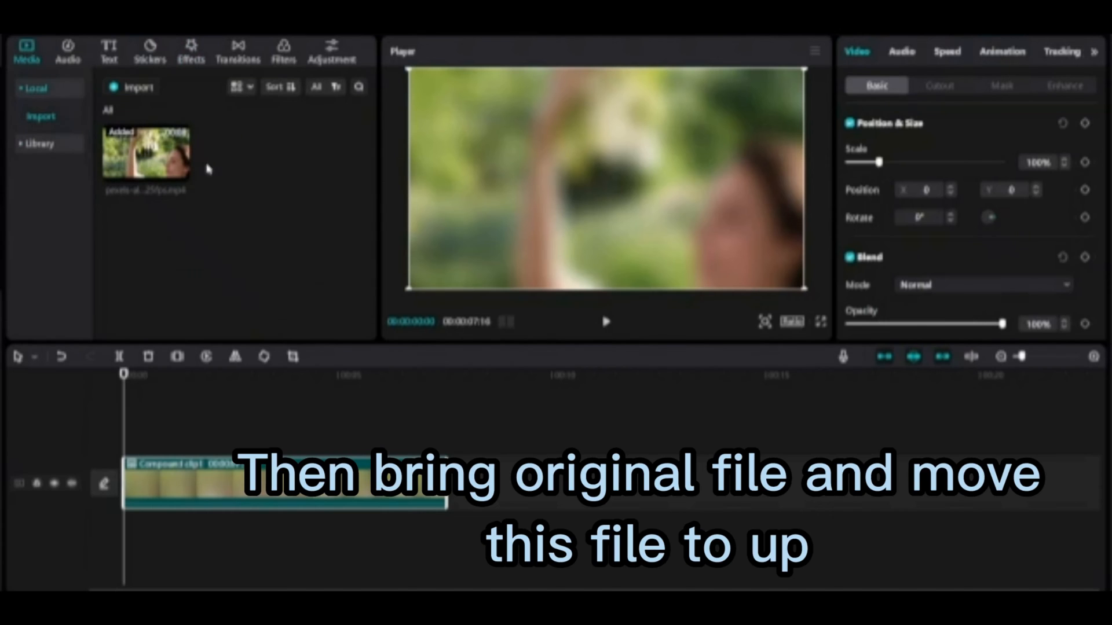
mouse_move(181, 175)
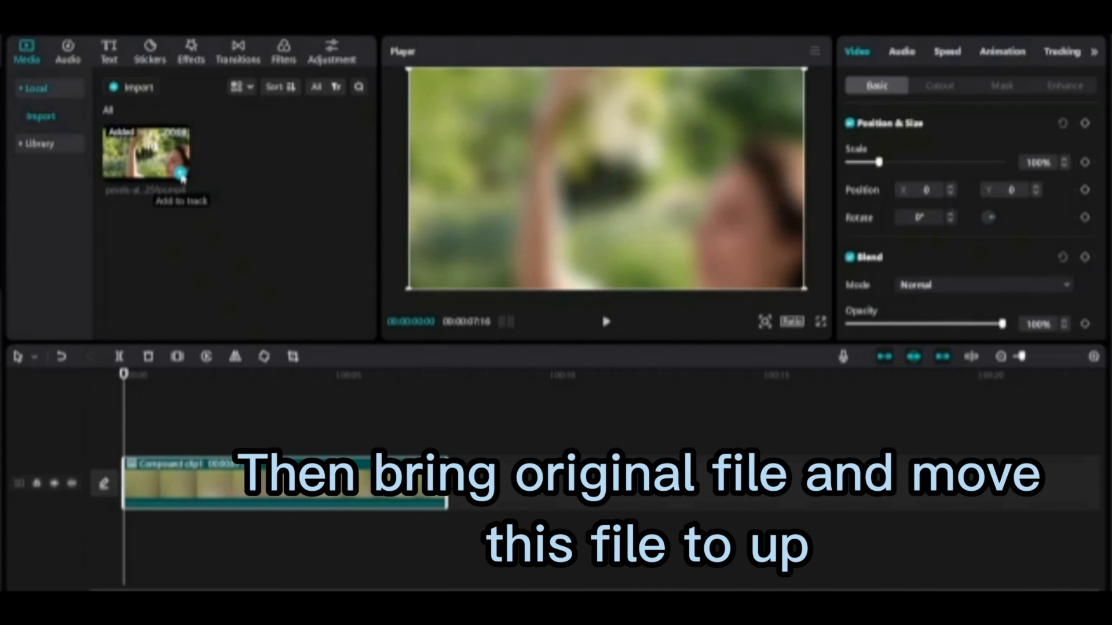
left_click(181, 173)
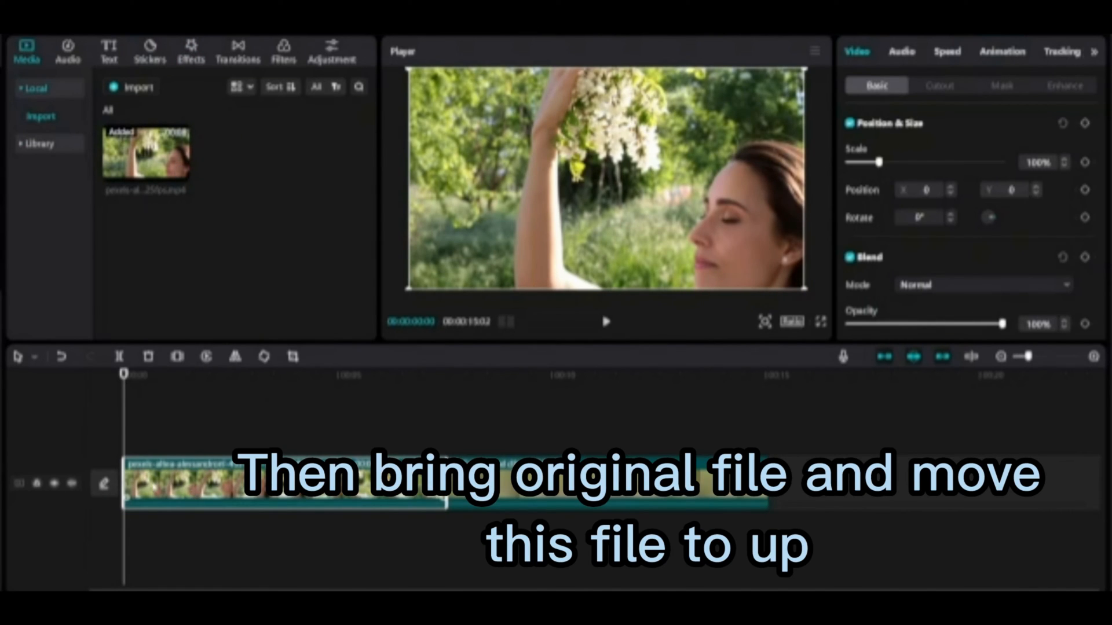
left_click_drag(264, 481, 270, 423)
left_click_drag(163, 433, 158, 435)
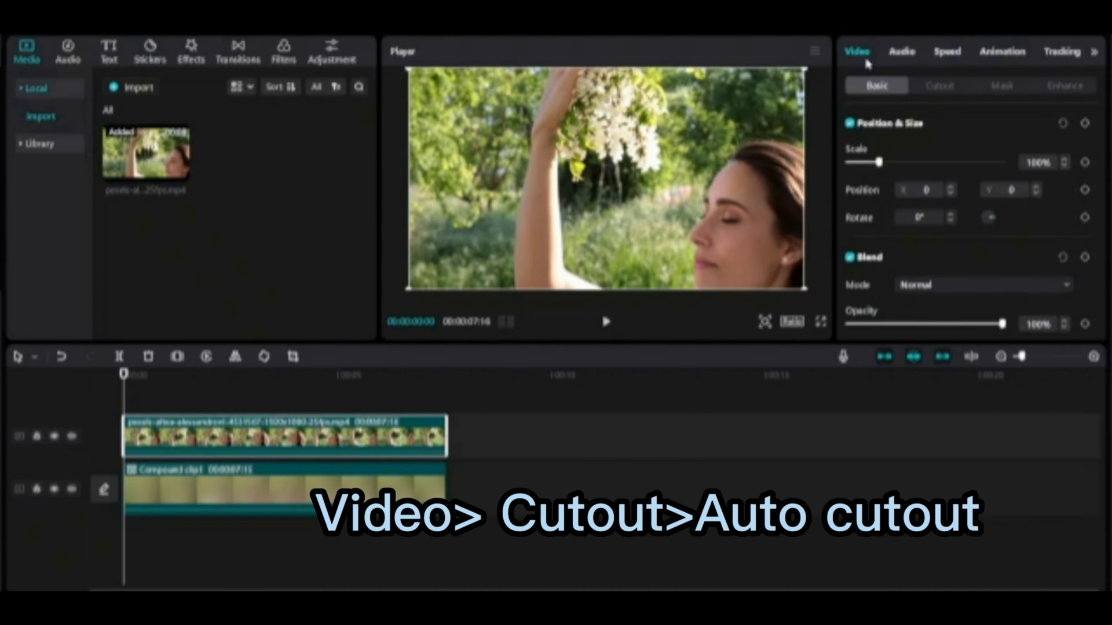
Turn on Auto cutout for the upper original video clip.
left_click(933, 87)
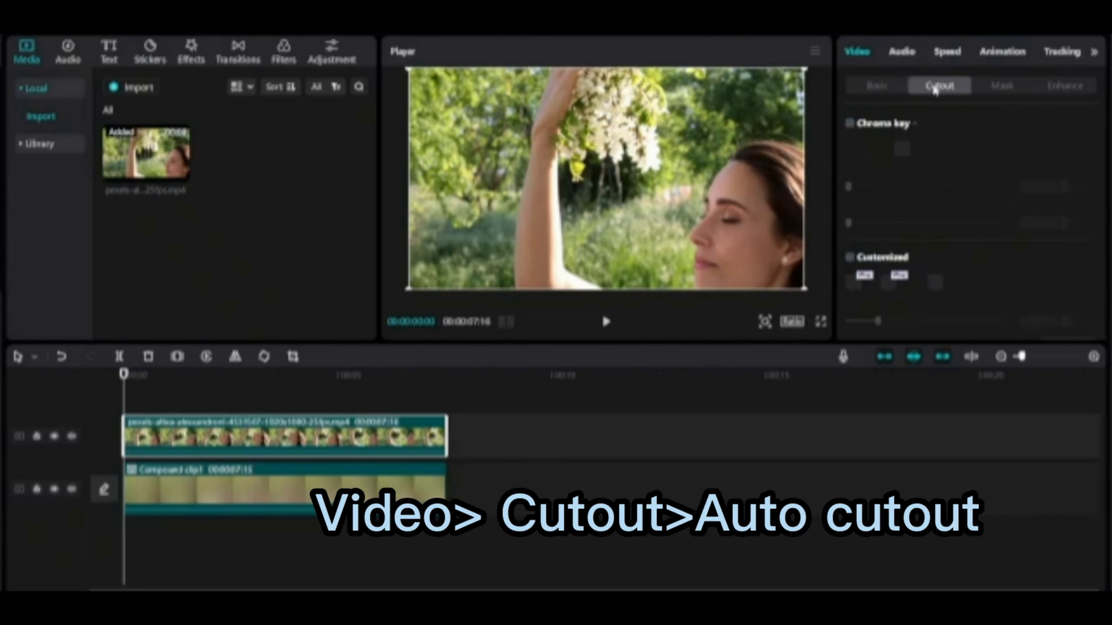
scroll(952, 224, "down", 2)
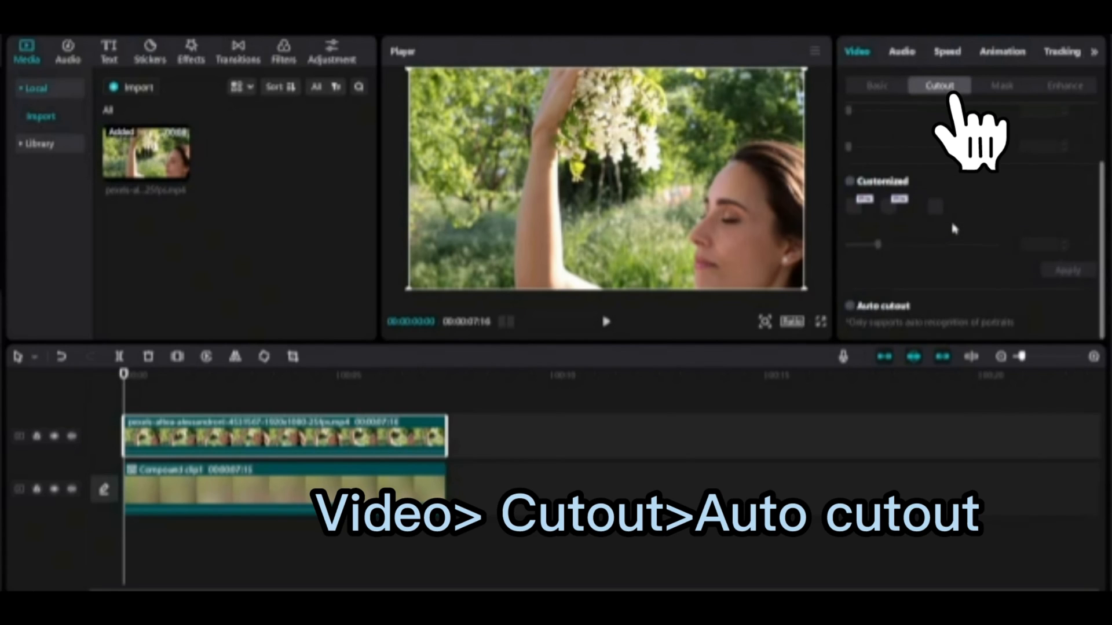
left_click(850, 309)
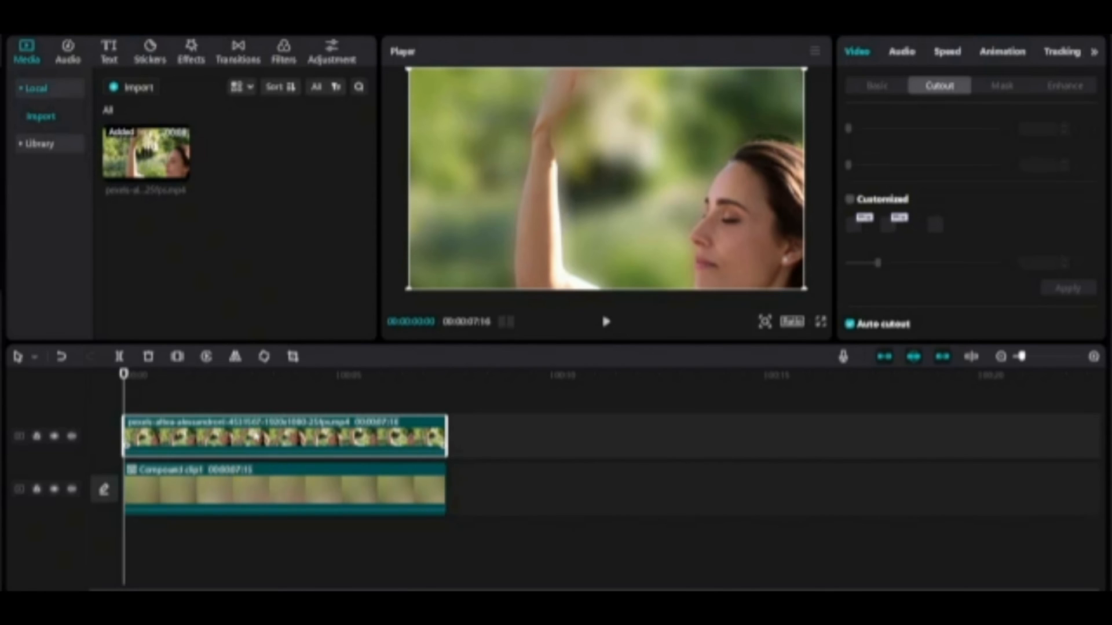
left_click_drag(259, 437, 581, 479)
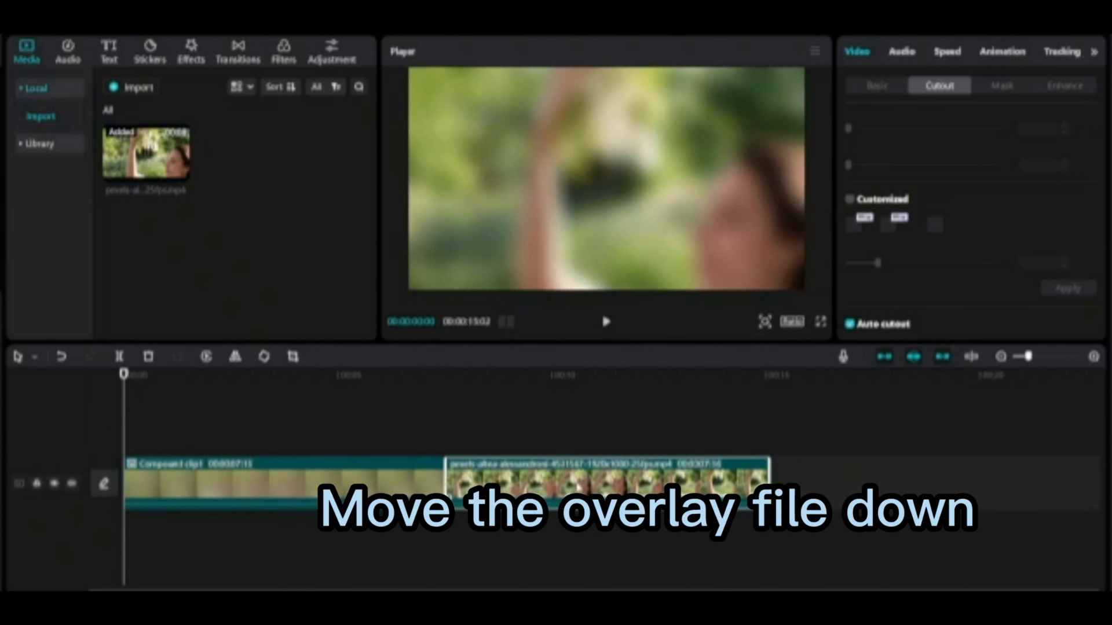
left_click_drag(123, 373, 746, 464)
left_click_drag(746, 509, 109, 527)
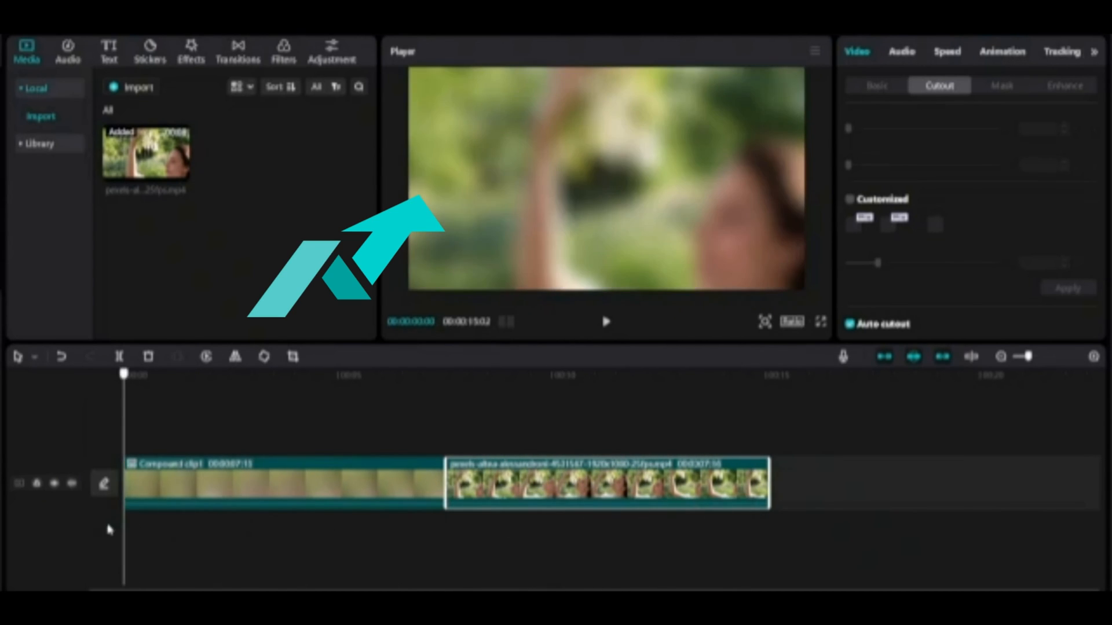
left_click_drag(481, 490, 160, 439)
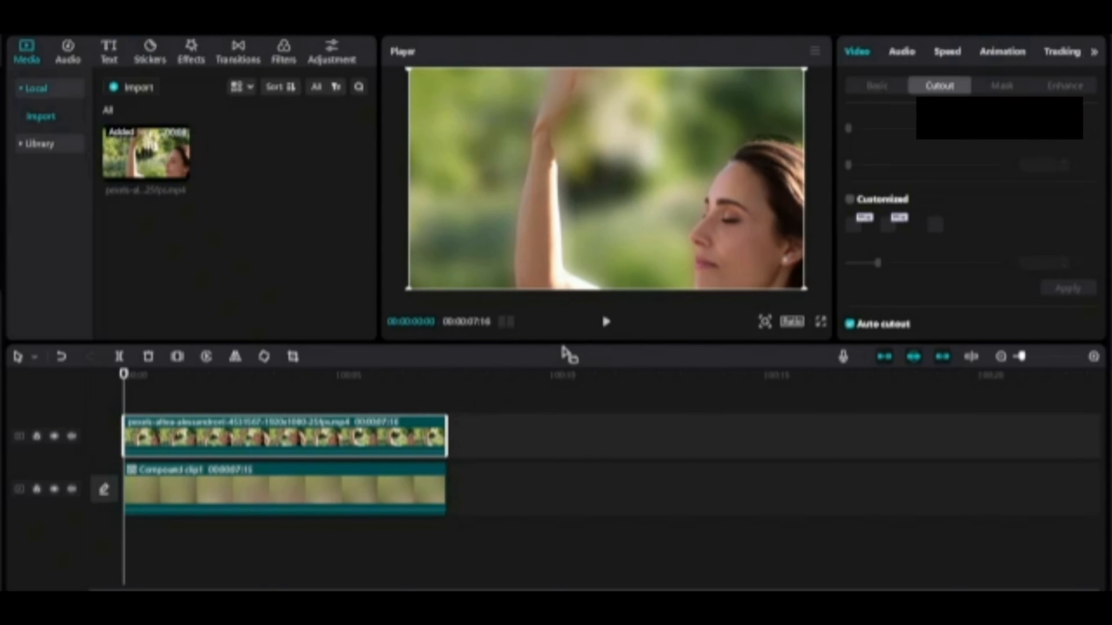
Deselect the clips and play the timeline to preview the sharp subject over the blurred background.
left_click(575, 418)
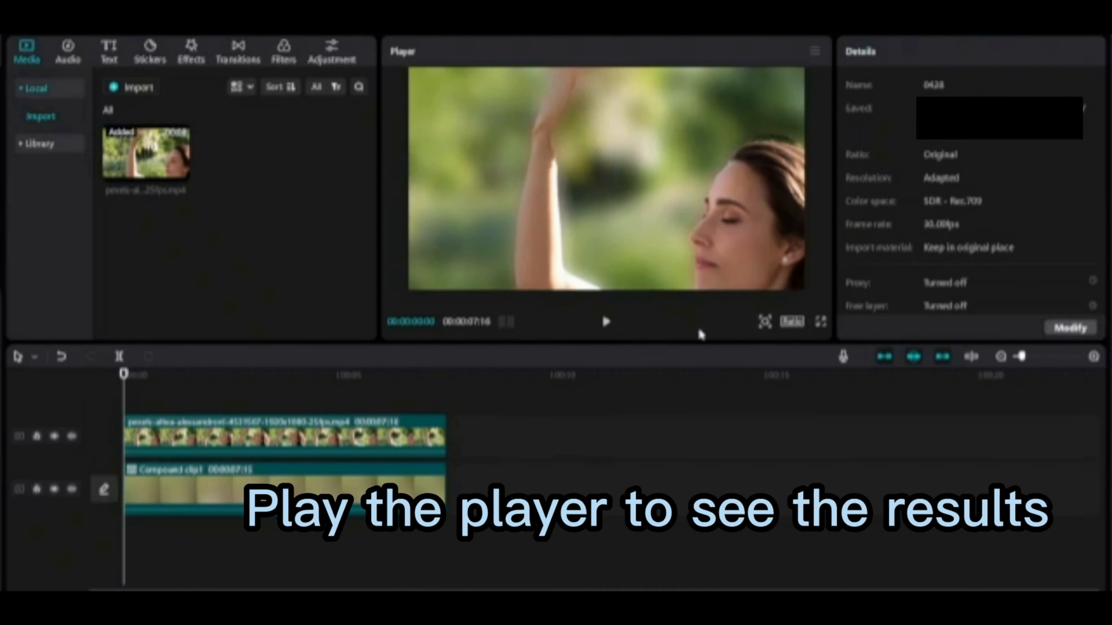
left_click(603, 323)
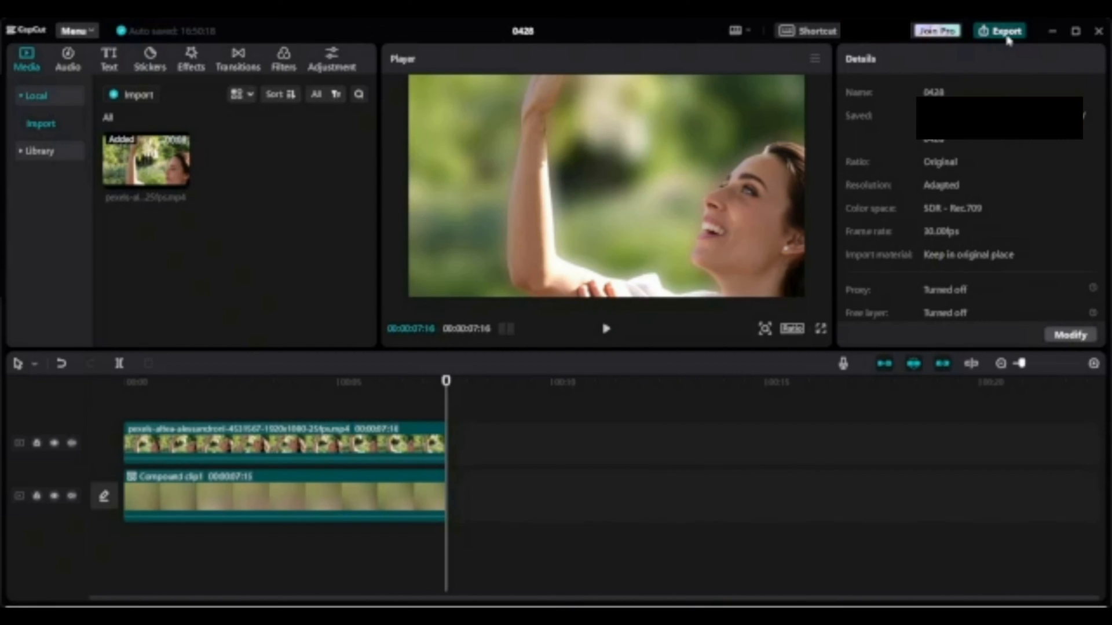
Export the video with the title Blur video background and close the export completion dialog.
left_click(1008, 37)
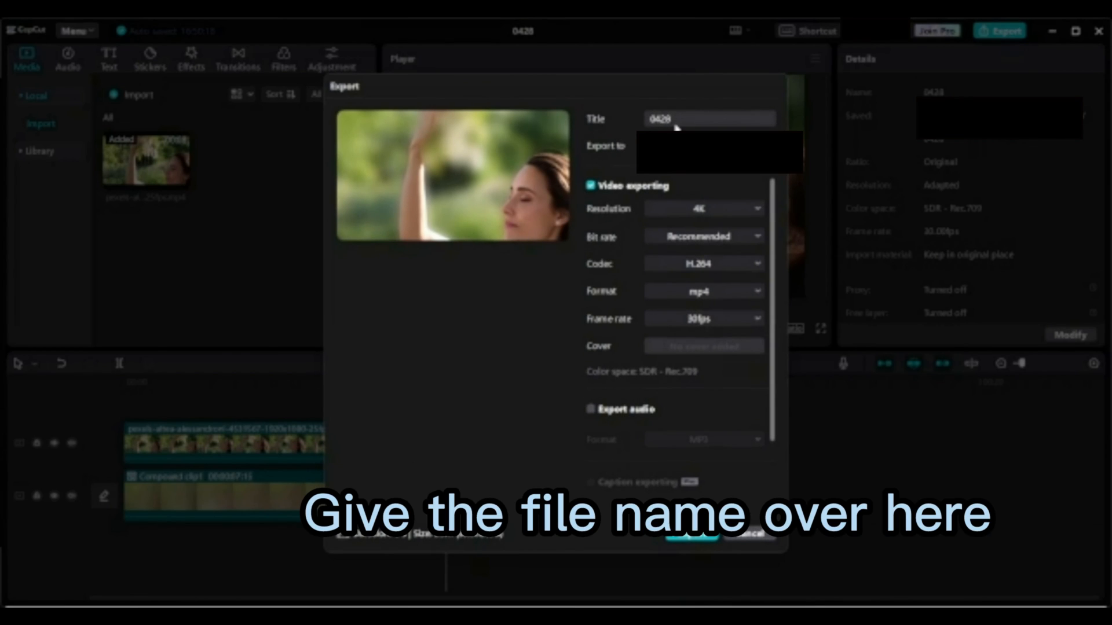
double_click(641, 124)
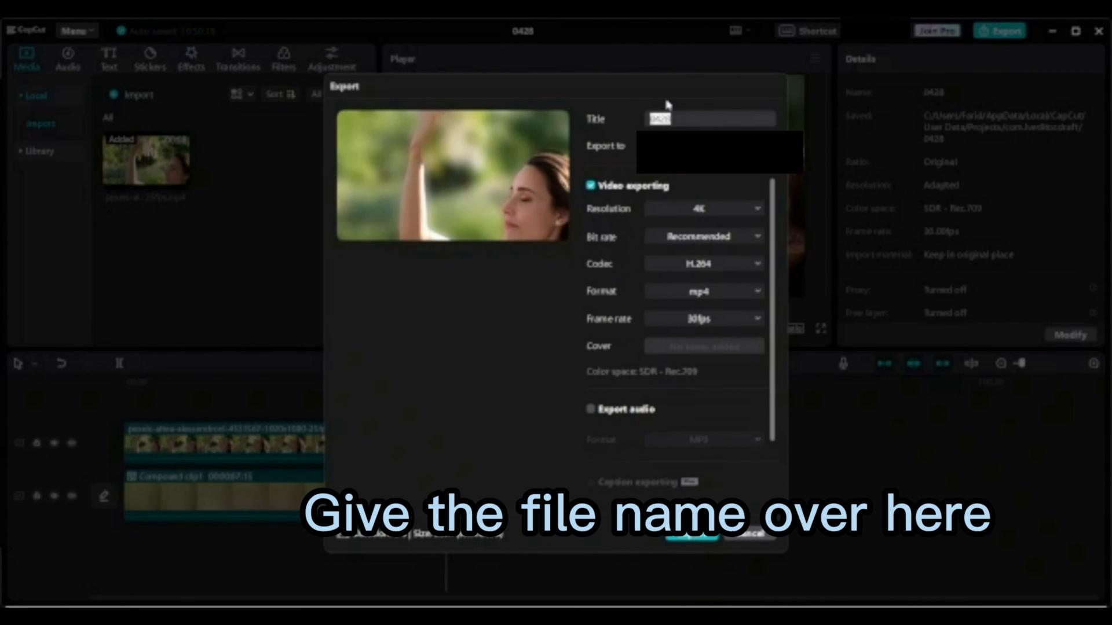
key("BackSpace")
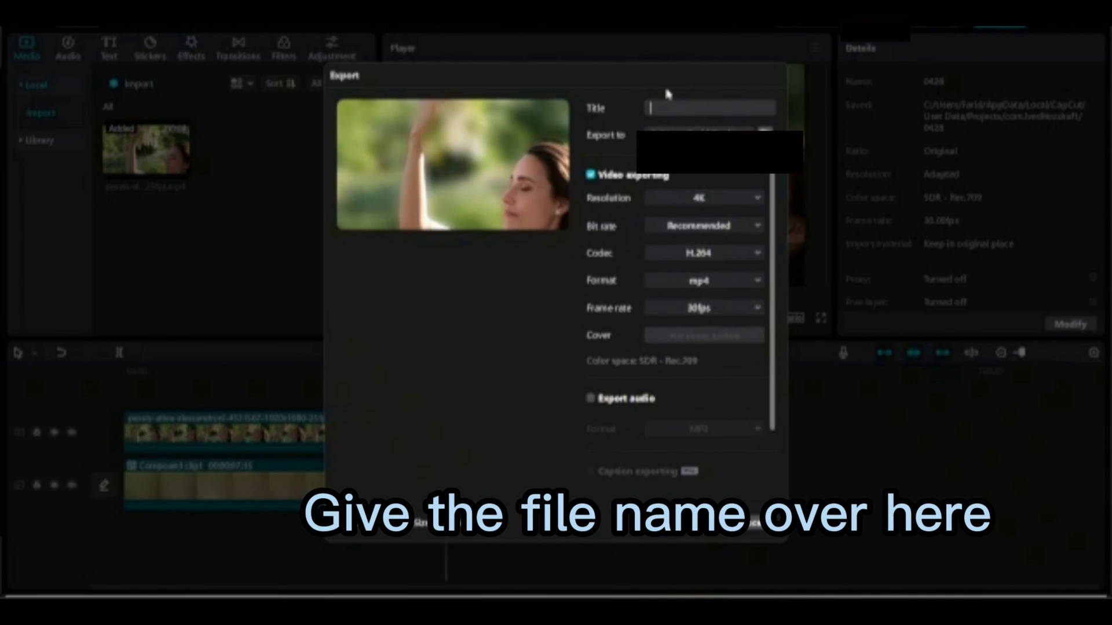
type("Use B")
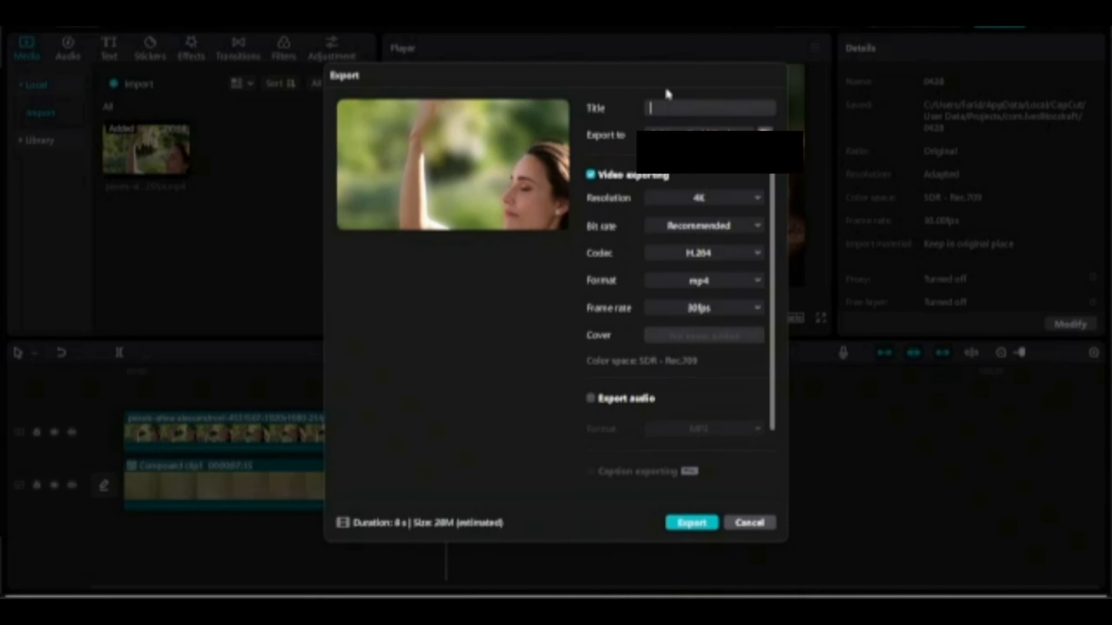
type("lur video background")
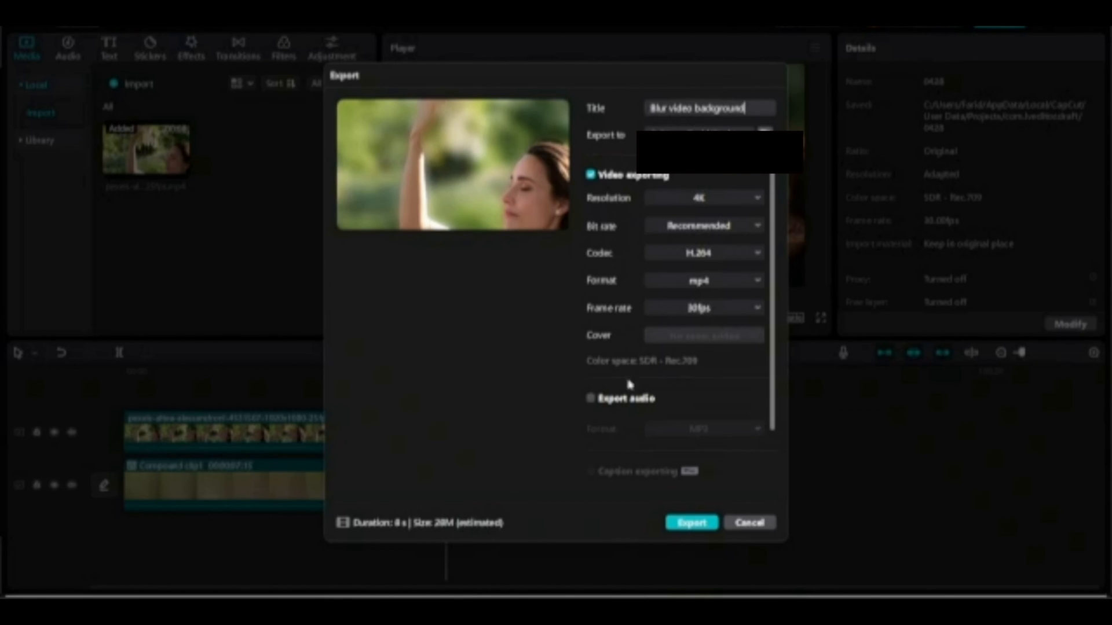
left_click(702, 525)
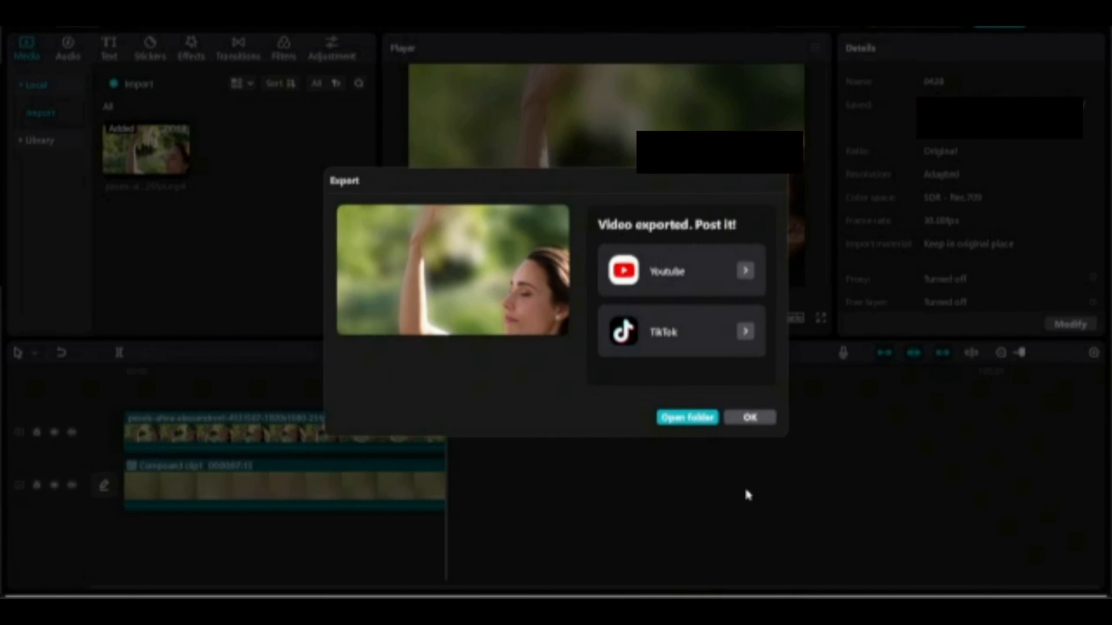
left_click(751, 420)
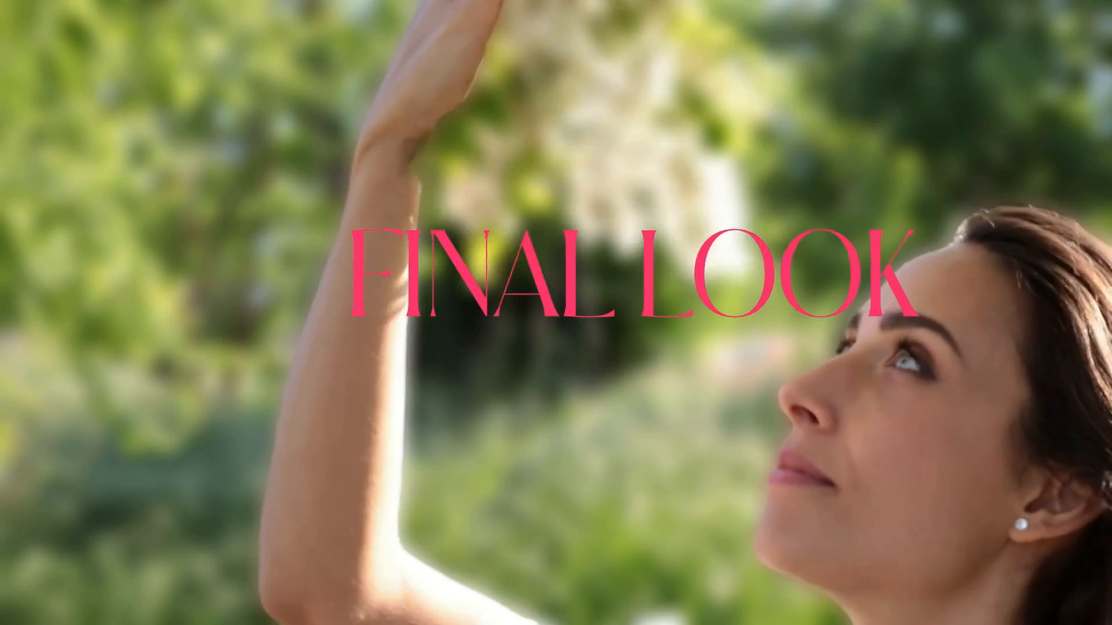